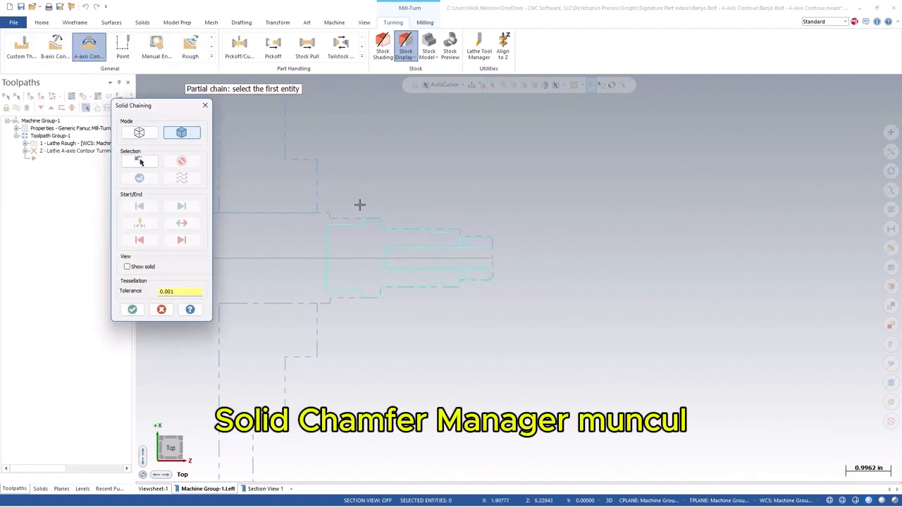
Step: Chain the part's outer profile from the chamfer at the threaded end to the large flange diameter and accept the partial chain
left_click_drag(166, 108, 217, 115)
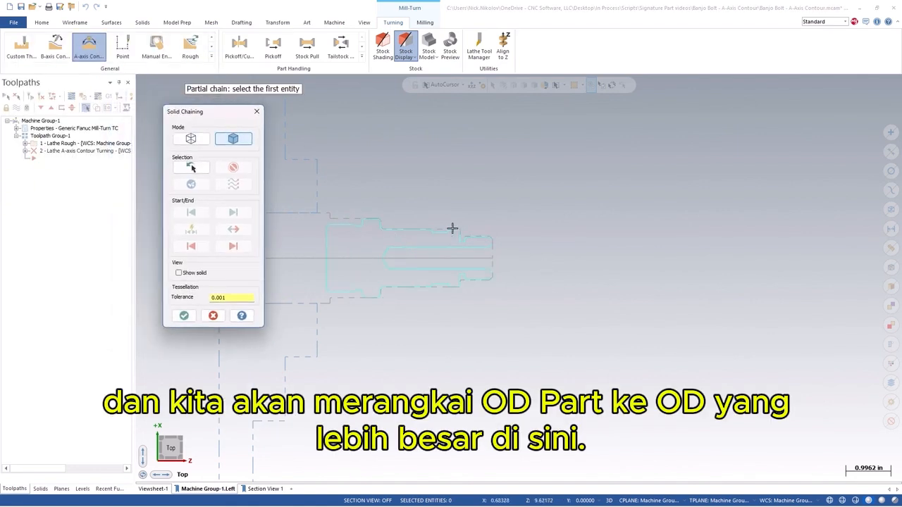
scroll(489, 253, "up", 2)
left_click(493, 235)
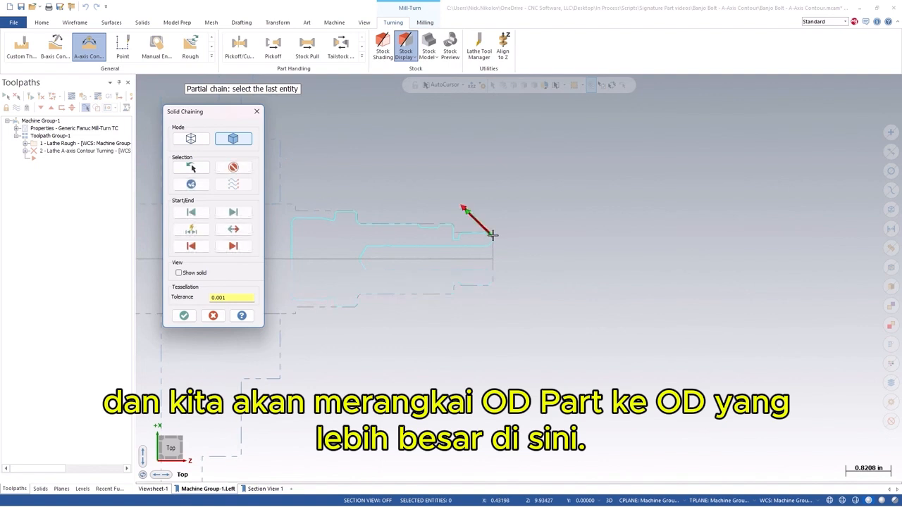
left_click(342, 210)
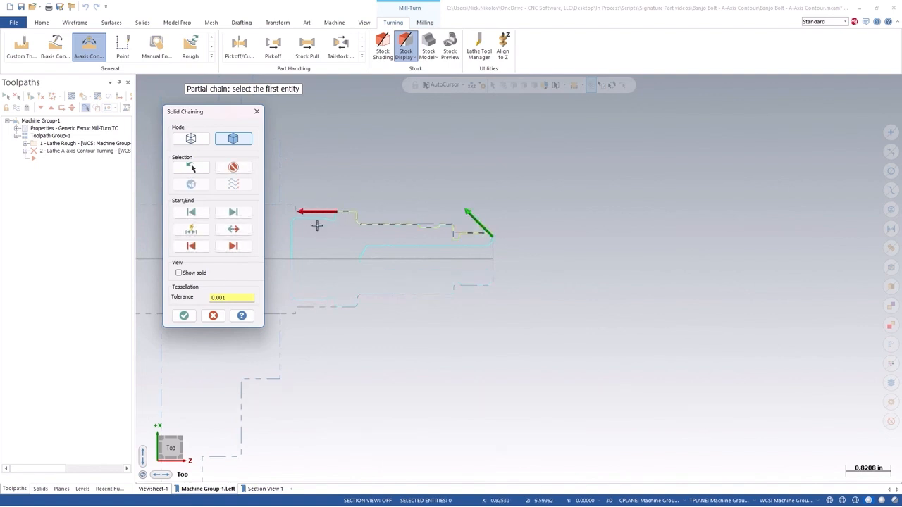
left_click(183, 316)
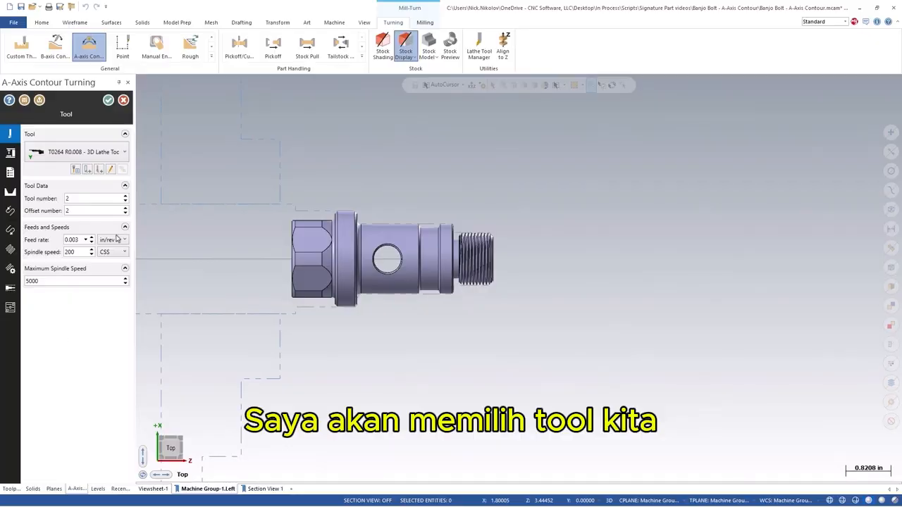
Step: Select tool T0263 R0.0315 - 3D Lathe Tool-6 for the A-axis contour turning operation
left_click(89, 152)
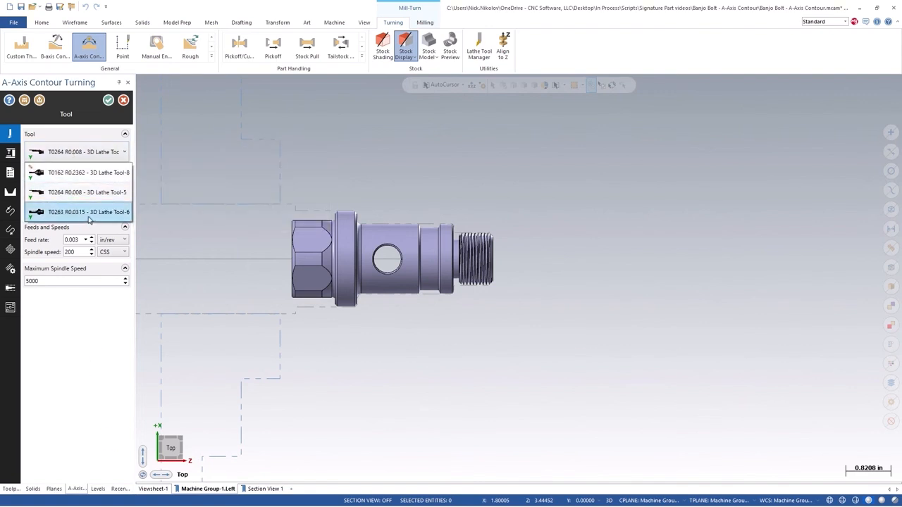
left_click(92, 213)
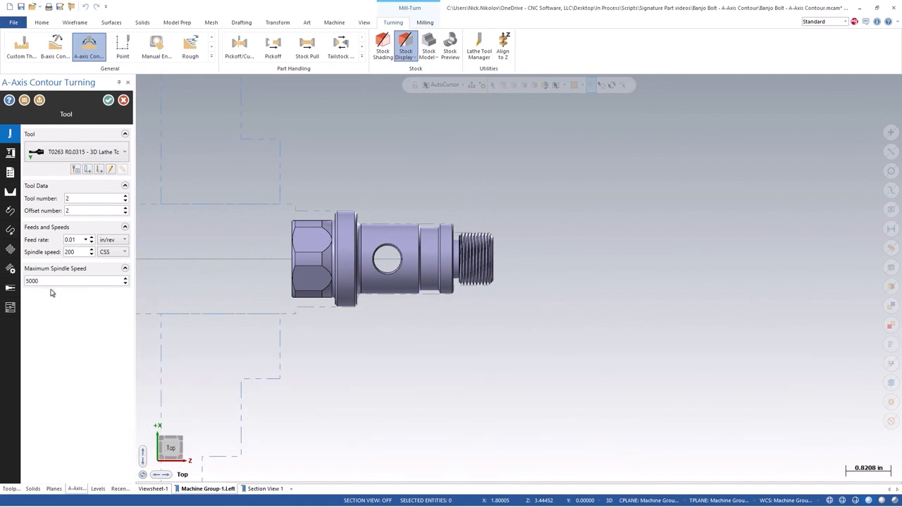
Step: Review the operation's machine, output, geometry, lead-in, lead-out and basic motion control settings and generate the A-axis contour toolpath
left_click(11, 153)
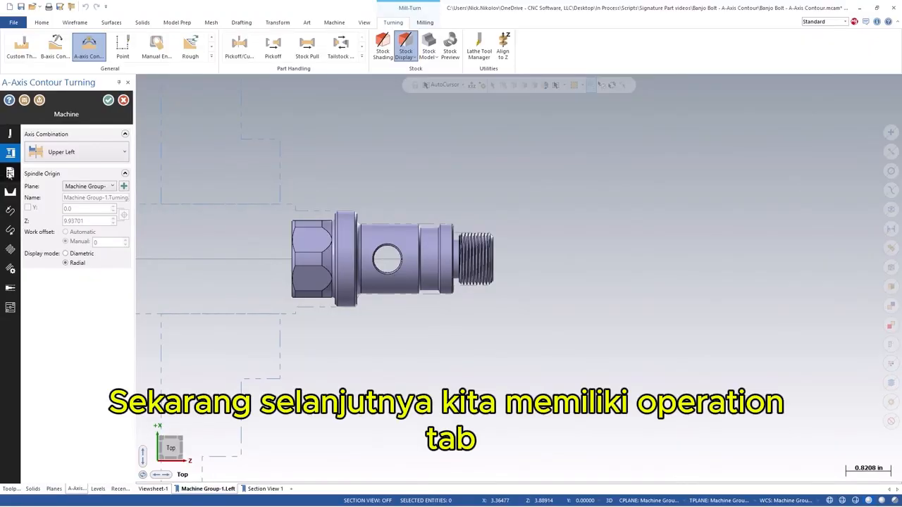
left_click(10, 172)
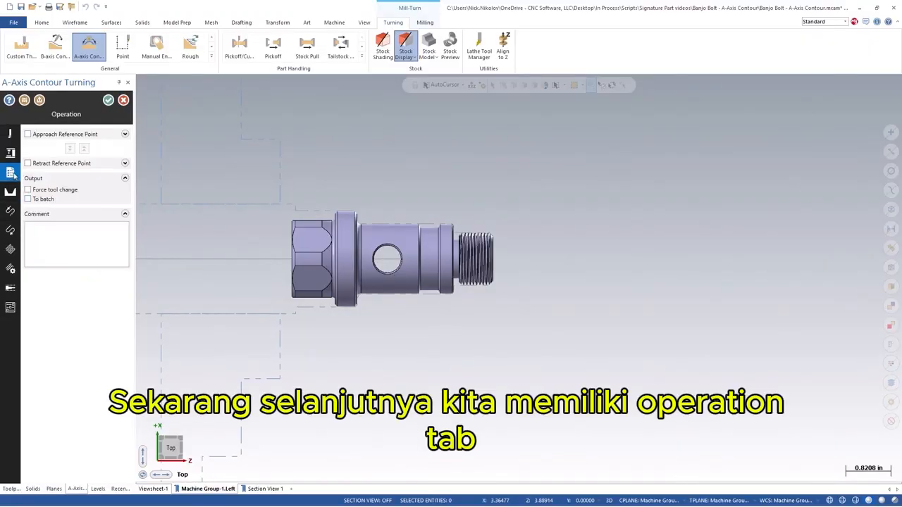
mouse_move(10, 178)
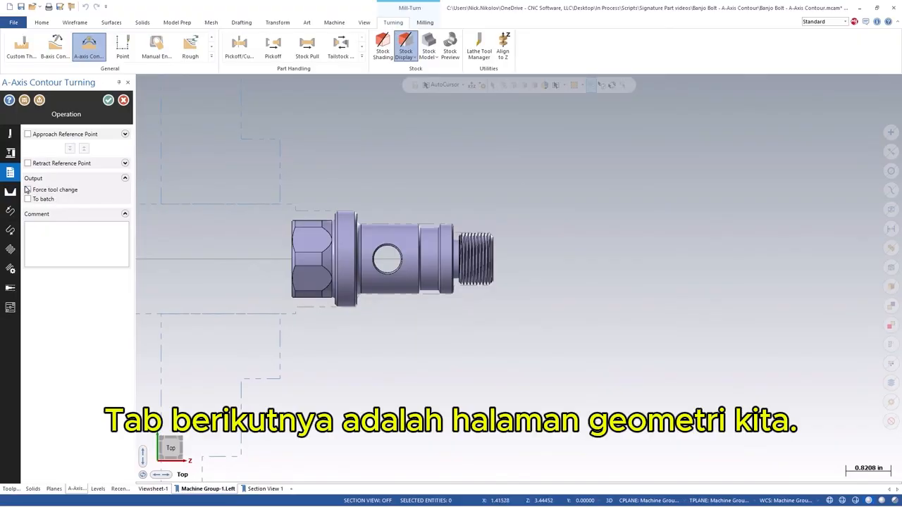
left_click(9, 193)
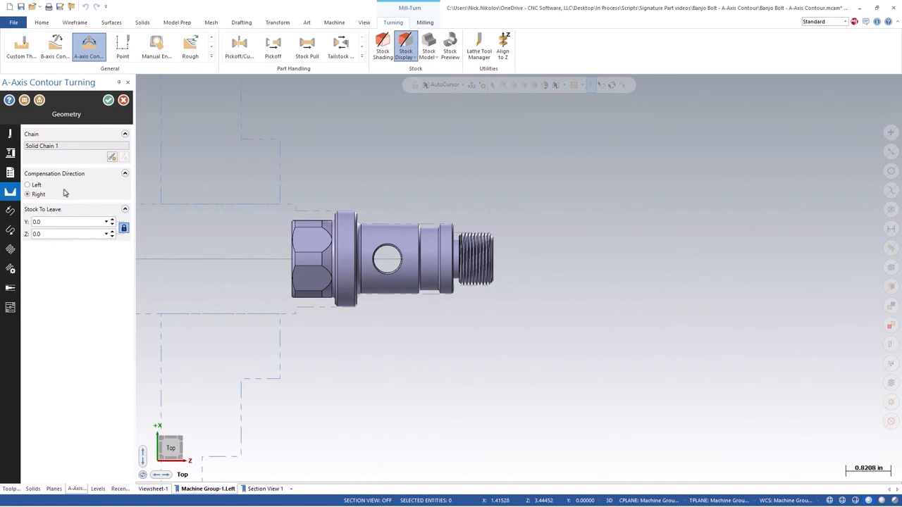
left_click(11, 212)
left_click(10, 233)
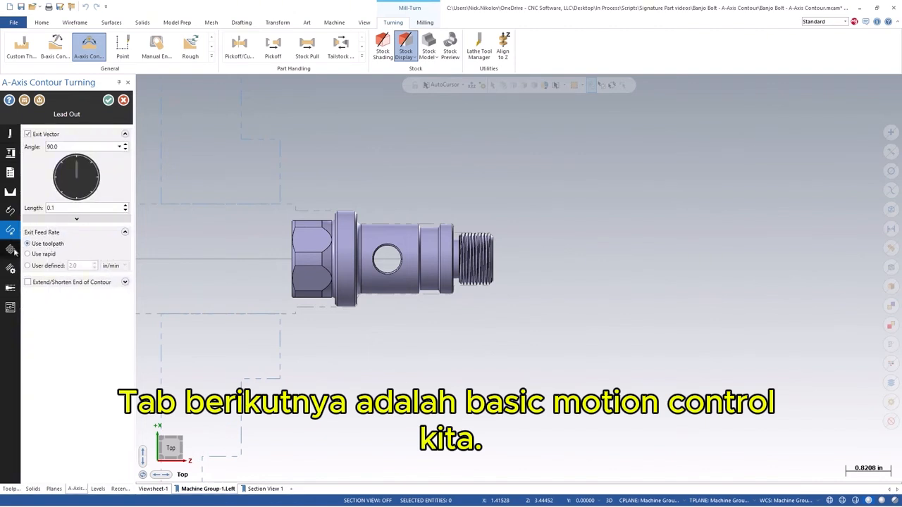
left_click(10, 250)
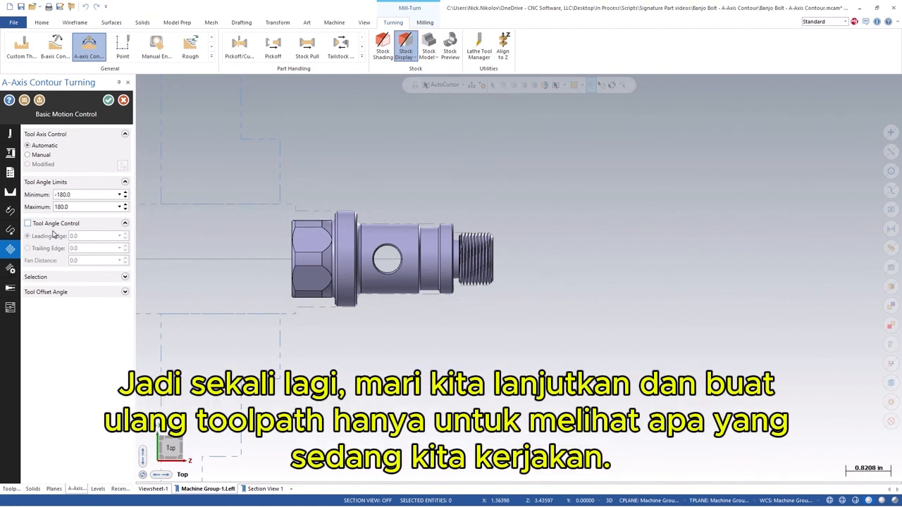
left_click(108, 100)
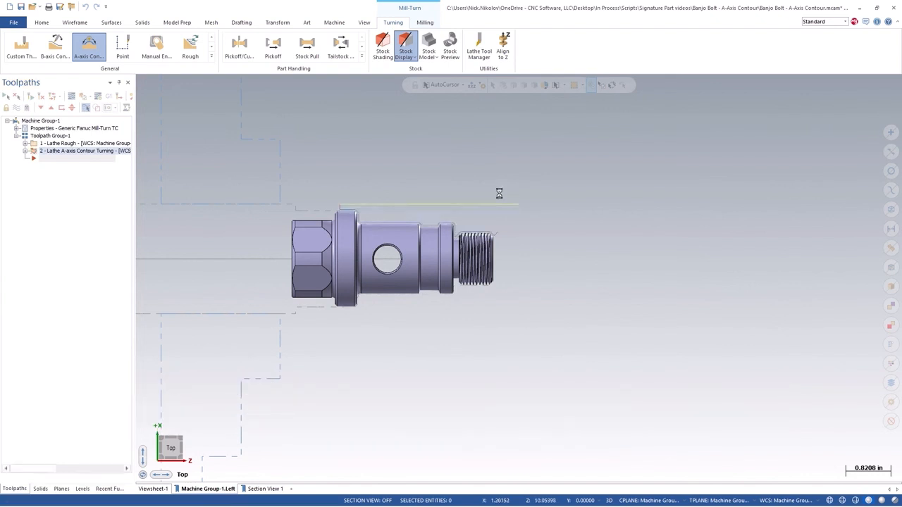
Step: Backplot the A-axis contour toolpath in an angled 3D view to examine how the tool indexes along the cut
scroll(475, 213, "up", 3)
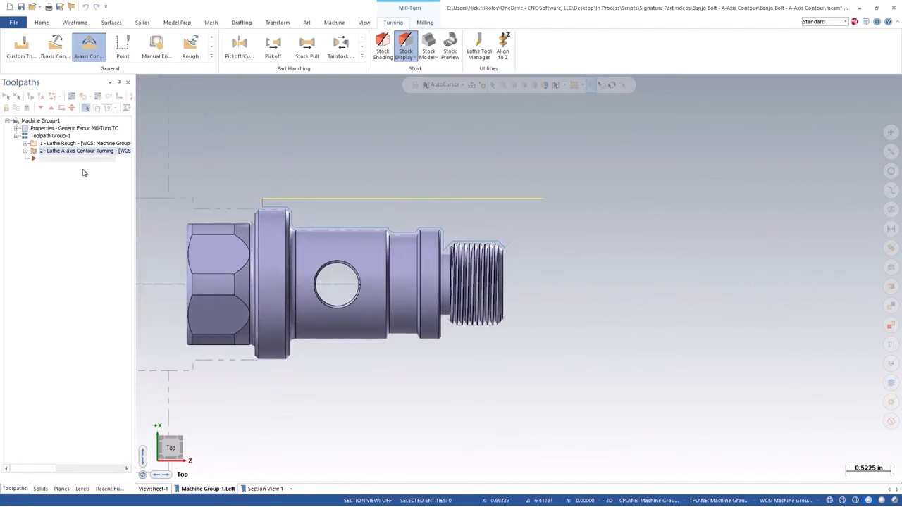
left_click(25, 150)
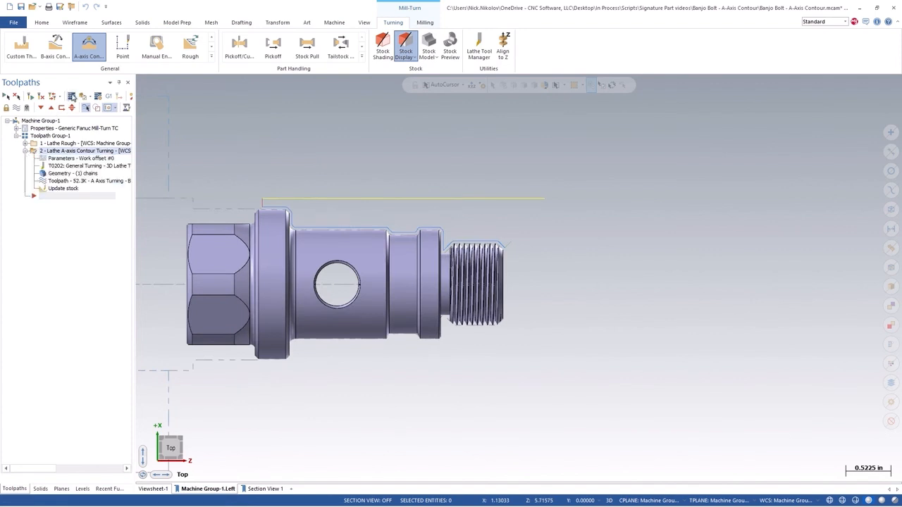
left_click(73, 97)
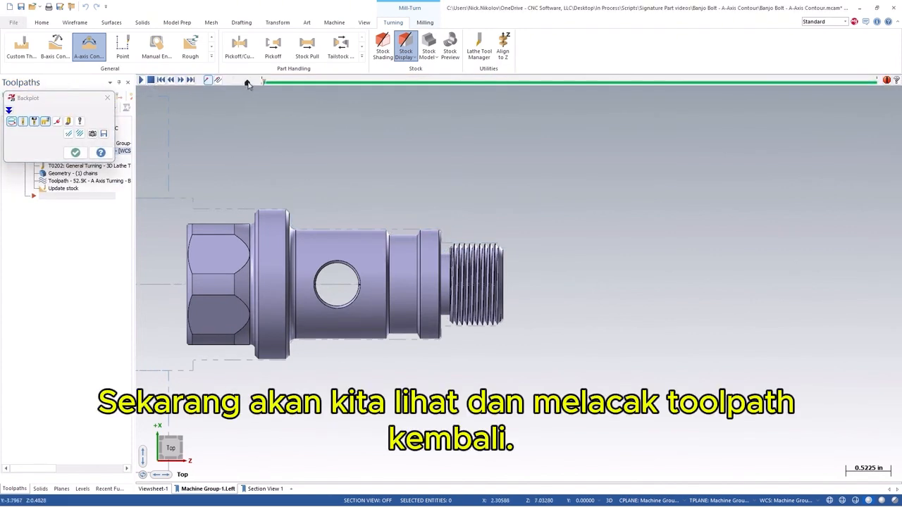
middle_click_drag(350, 223, 310, 208)
scroll(439, 233, "up", 2)
scroll(455, 252, "down", 2)
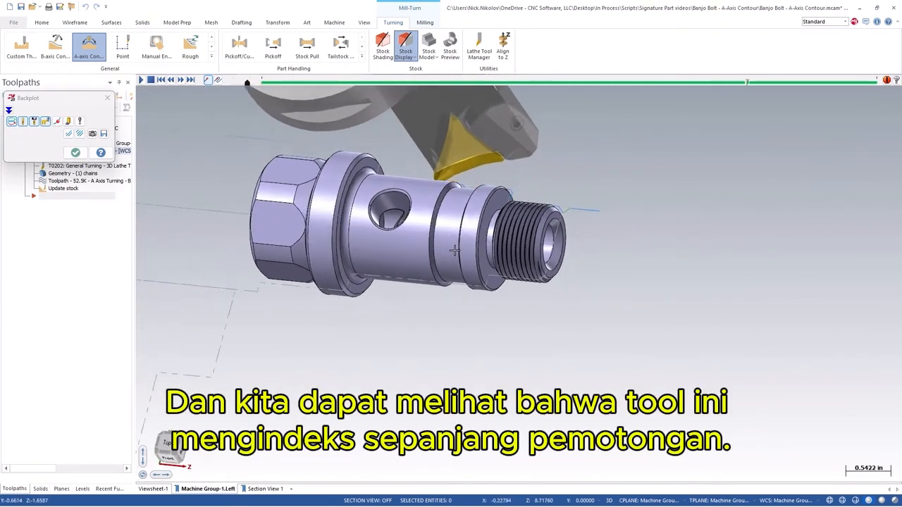
scroll(455, 252, "down", 1)
scroll(483, 334, "down", 1)
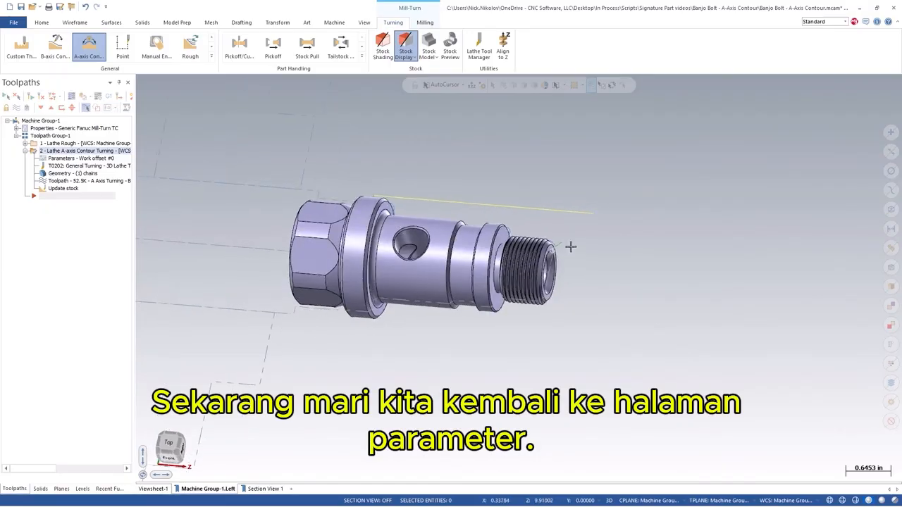
Step: Enable tool angle control with a 45 degree trailing edge angle and a 0.02 fan distance, and regenerate the toolpath
right_click(549, 200)
left_click(584, 252)
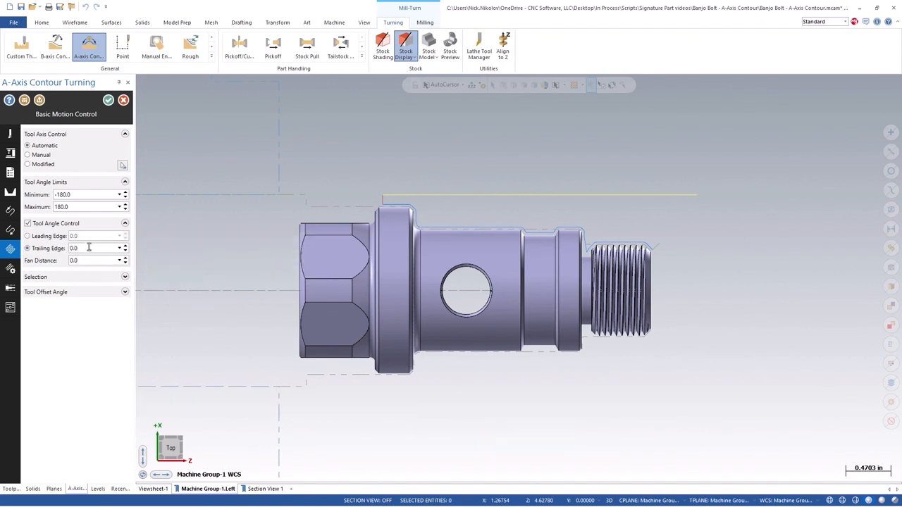
left_click(48, 250)
type("45")
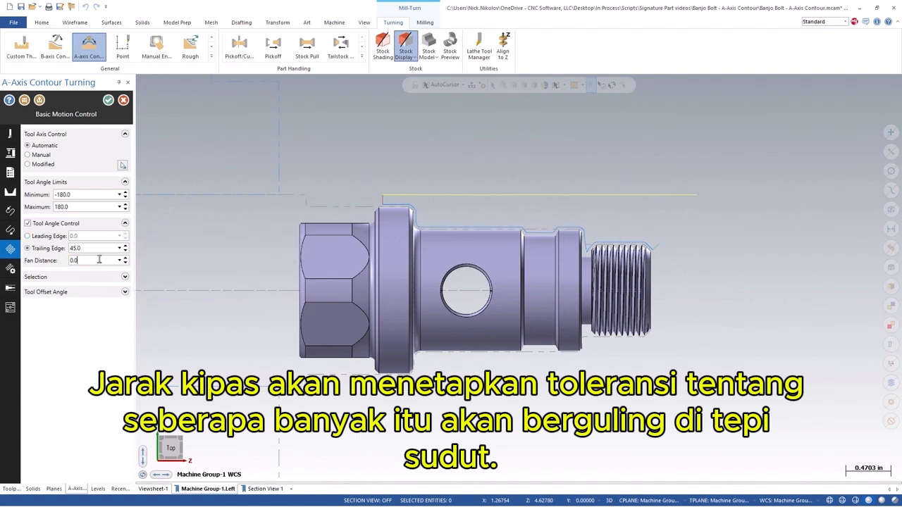
type("2")
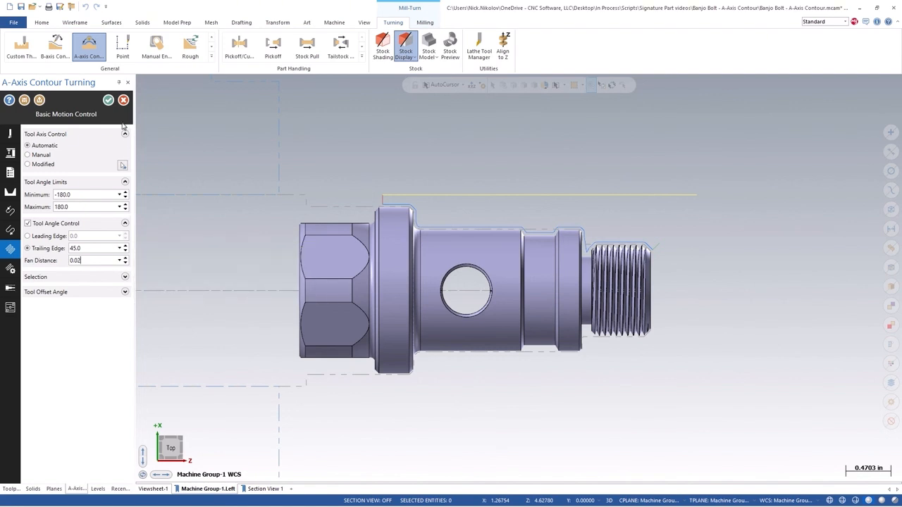
left_click(108, 100)
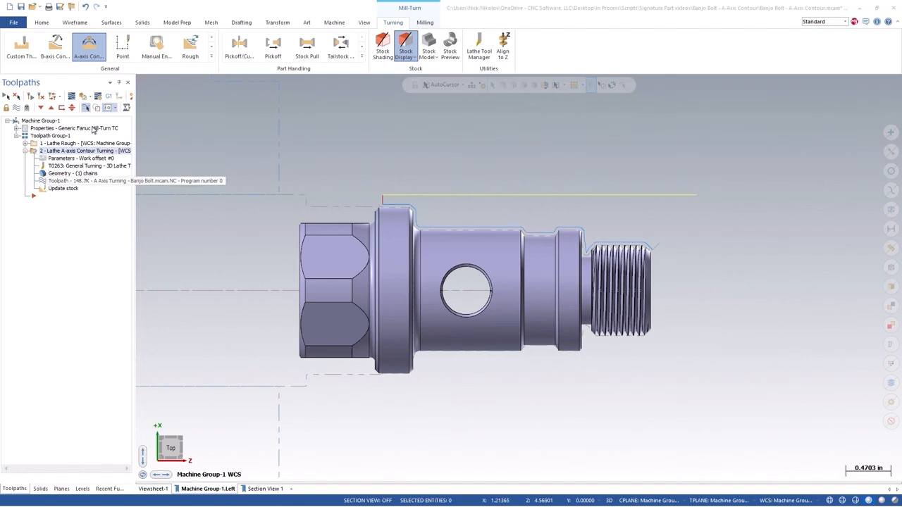
Step: Backplot the regenerated toolpath and examine the trailing edge angle of the tool over the thread in a 3D view
left_click(69, 97)
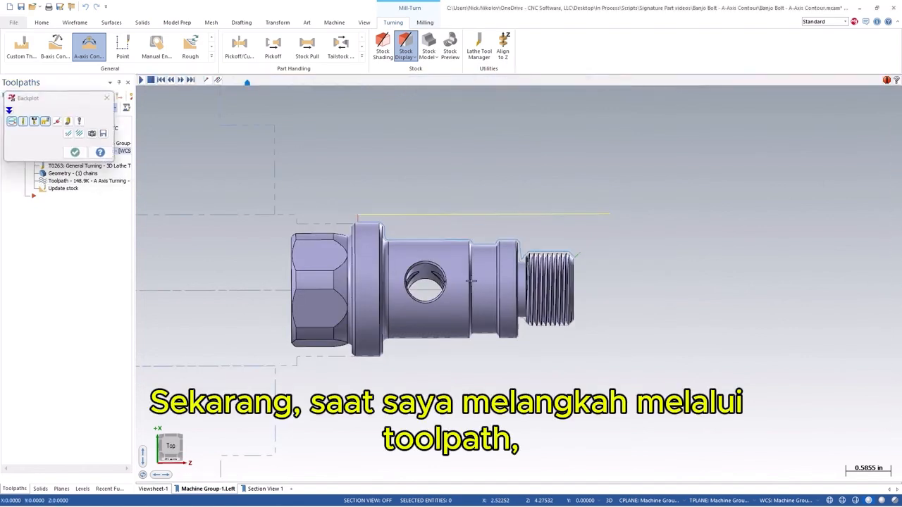
key("s")
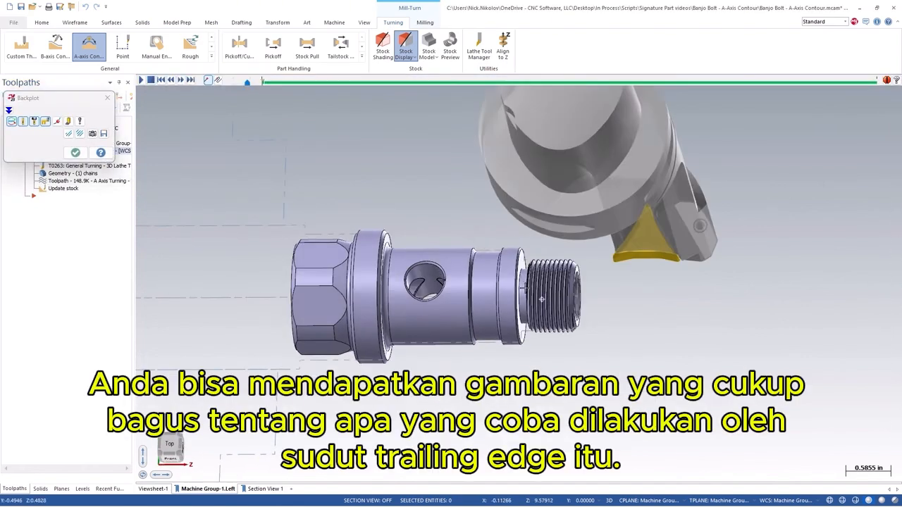
key("alt+1")
key("s")
scroll(543, 295, "down", 1)
middle_click_drag(544, 295, 486, 267)
scroll(579, 402, "up", 2)
scroll(579, 398, "up", 2)
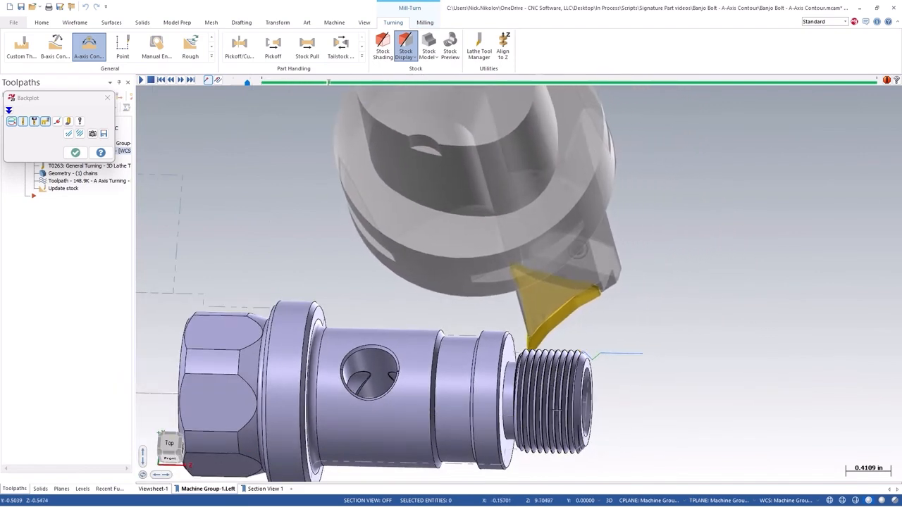
Step: Hide the tool holder in a top view and advance the backplot to the undercut behind the thread to check for gouging
right_click(554, 389)
left_click(574, 391)
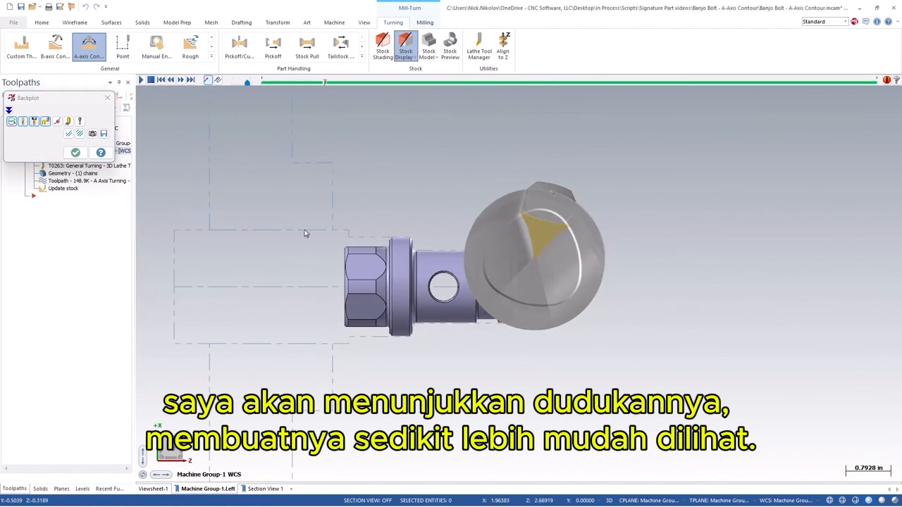
scroll(555, 261, "up", 5)
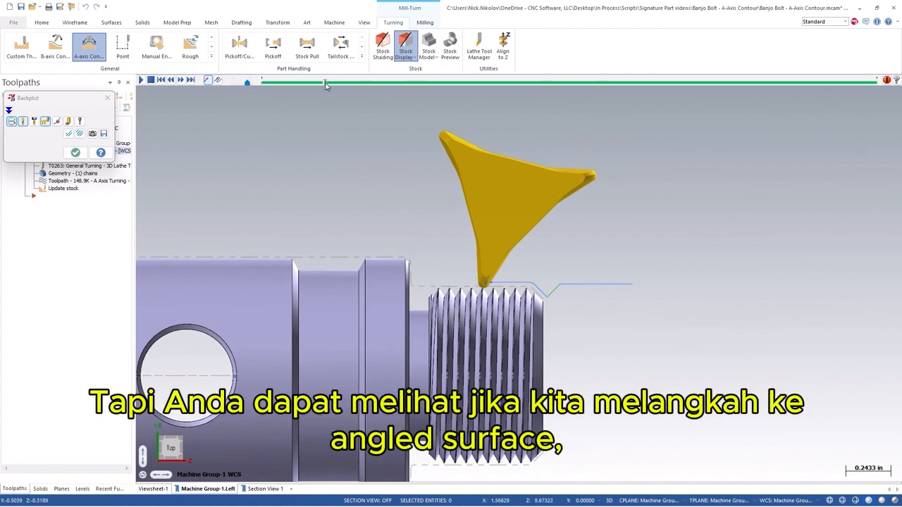
left_click_drag(326, 83, 373, 83)
scroll(433, 296, "up", 3)
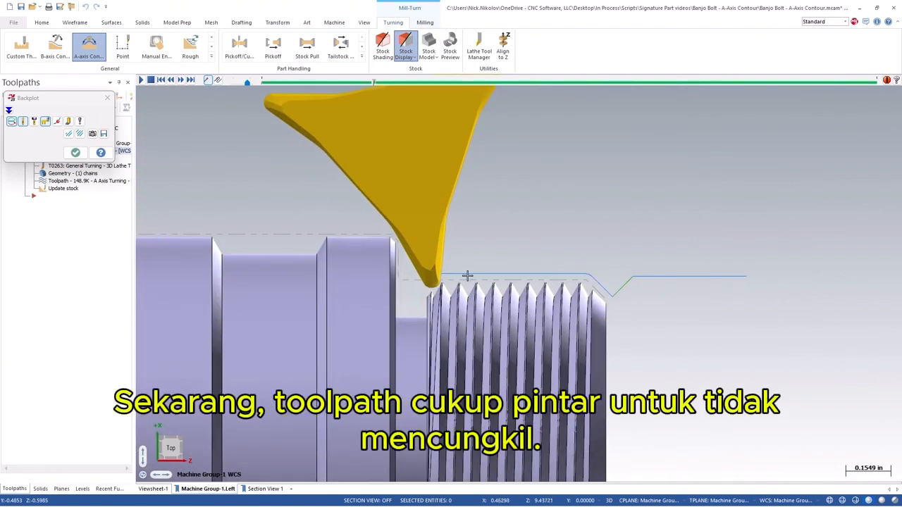
scroll(459, 281, "down", 2)
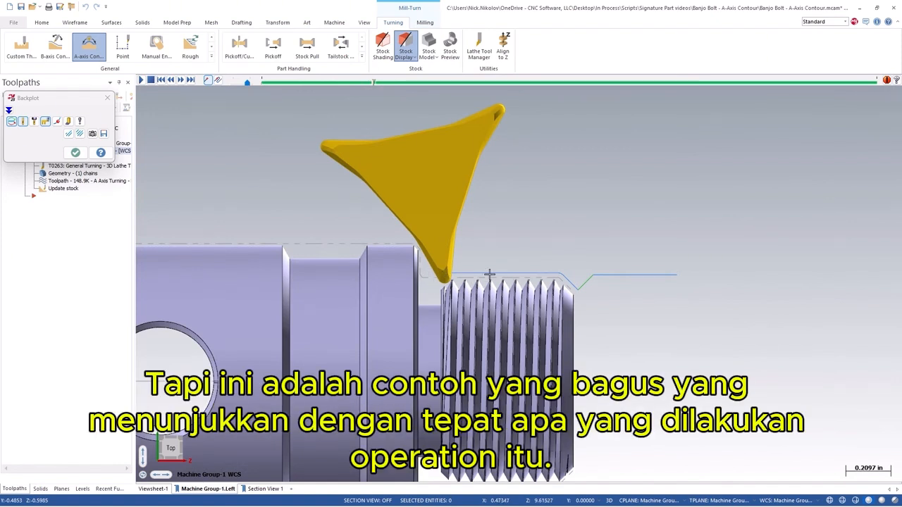
left_click(75, 152)
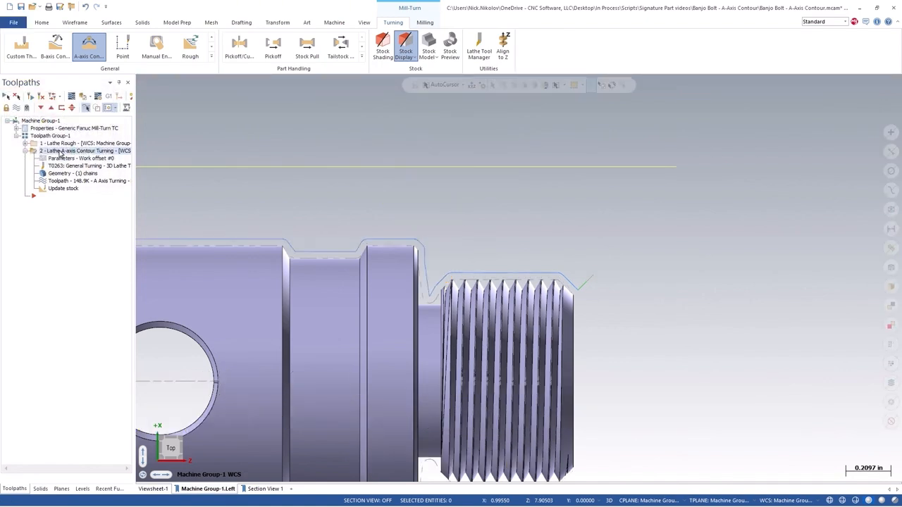
Step: Examine the contour operation's selection, tool offset angle, advanced motion control and stock settings
left_click(79, 158)
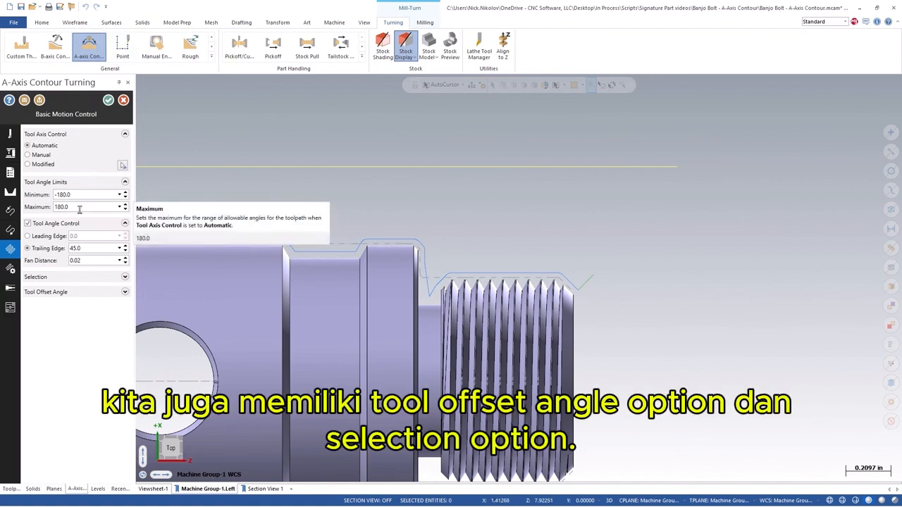
left_click(124, 276)
left_click(124, 341)
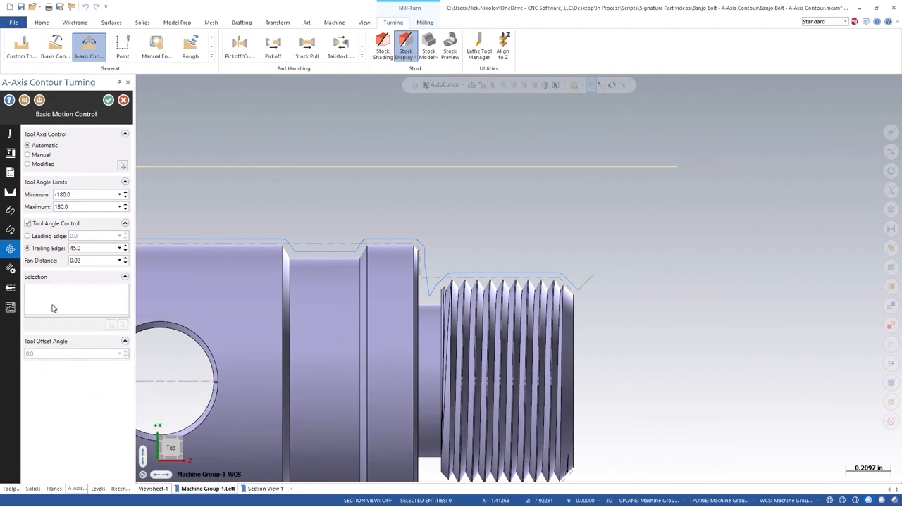
left_click(11, 270)
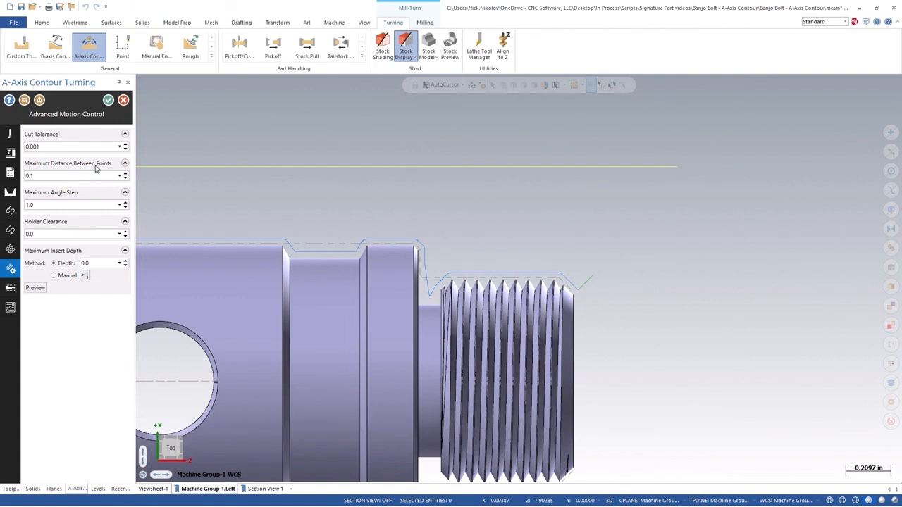
left_click(10, 289)
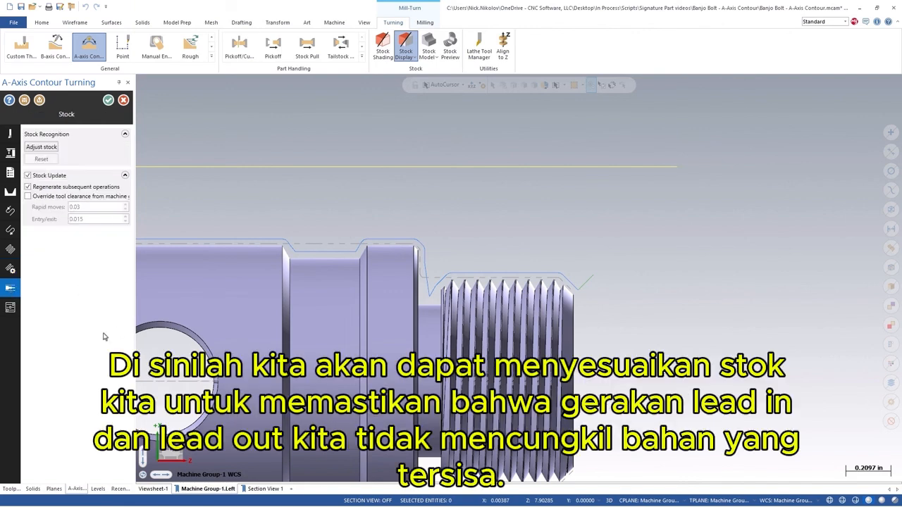